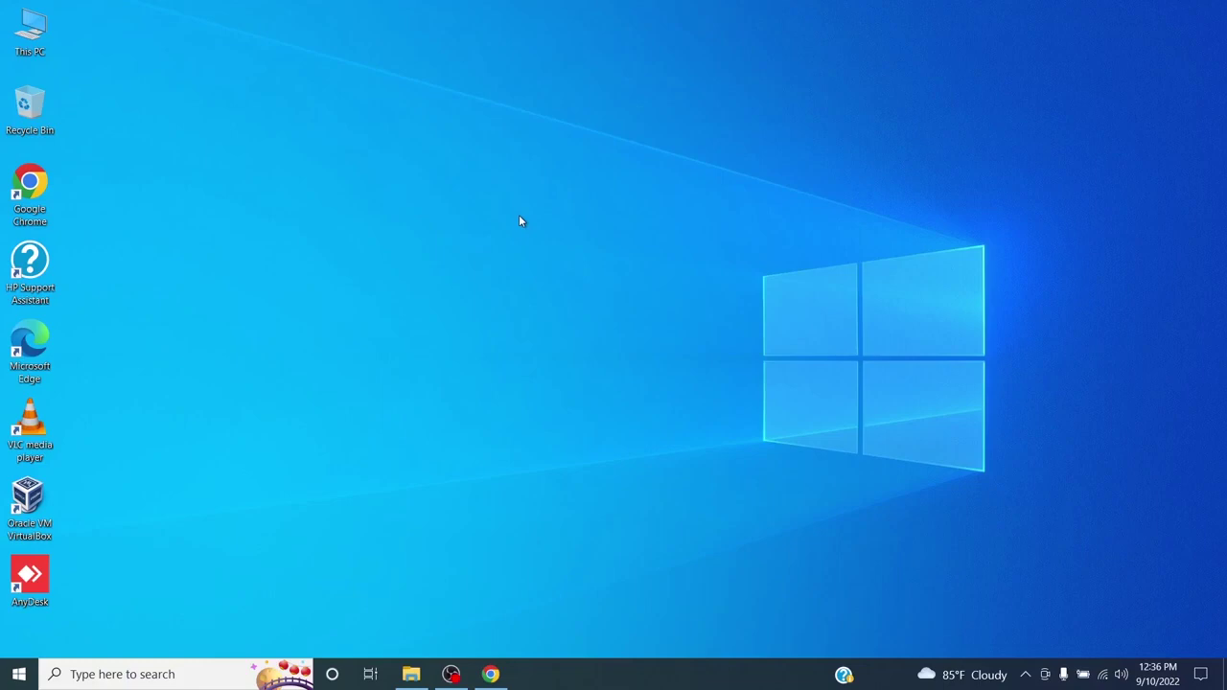
# Find PowerPoint 2016 by searching 'power' in the Start menu, launch it and start a blank presentation
pyautogui.click(14, 675)
pyautogui.write('power')
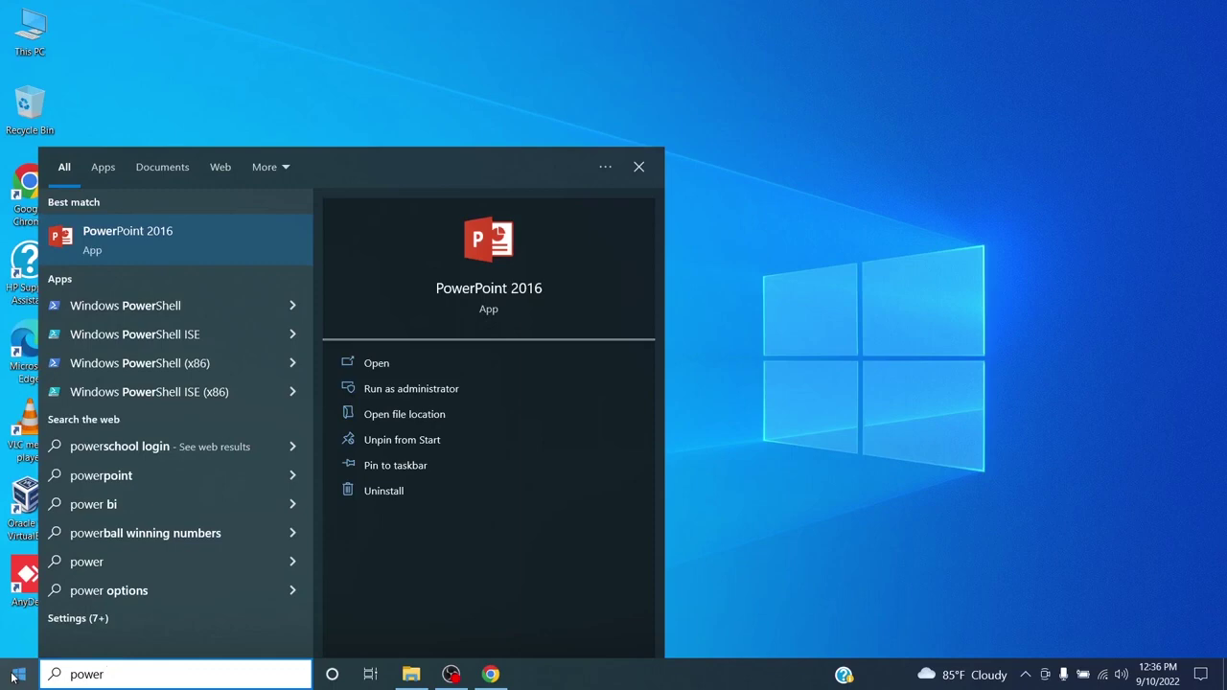
pyautogui.click(211, 247)
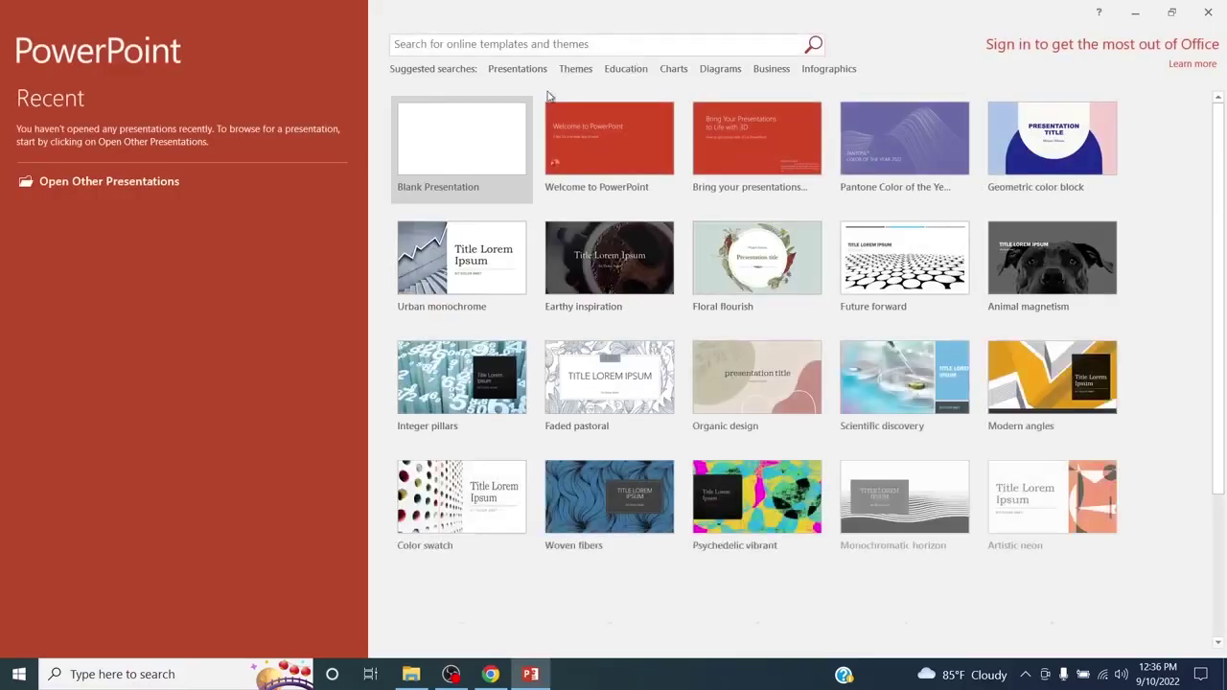
pyautogui.click(468, 137)
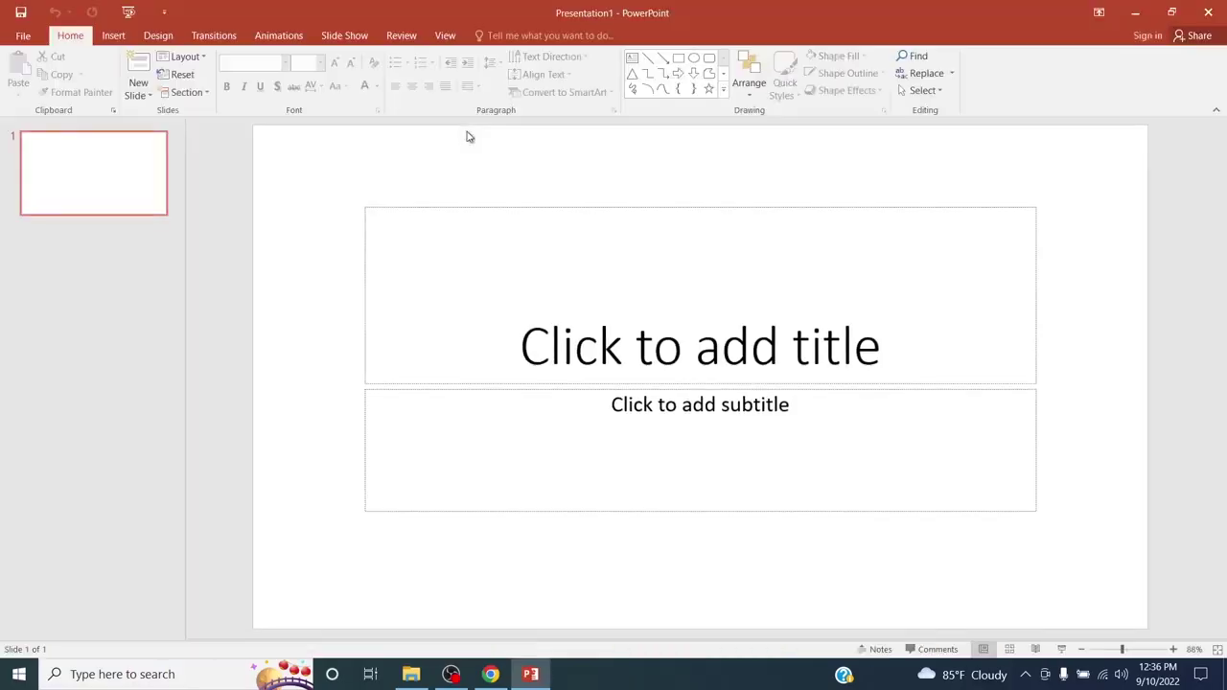
# Show PowerPoint's Insert tab, check the Kali Linux YouTube video in Chrome, then return to PowerPoint
pyautogui.click(112, 38)
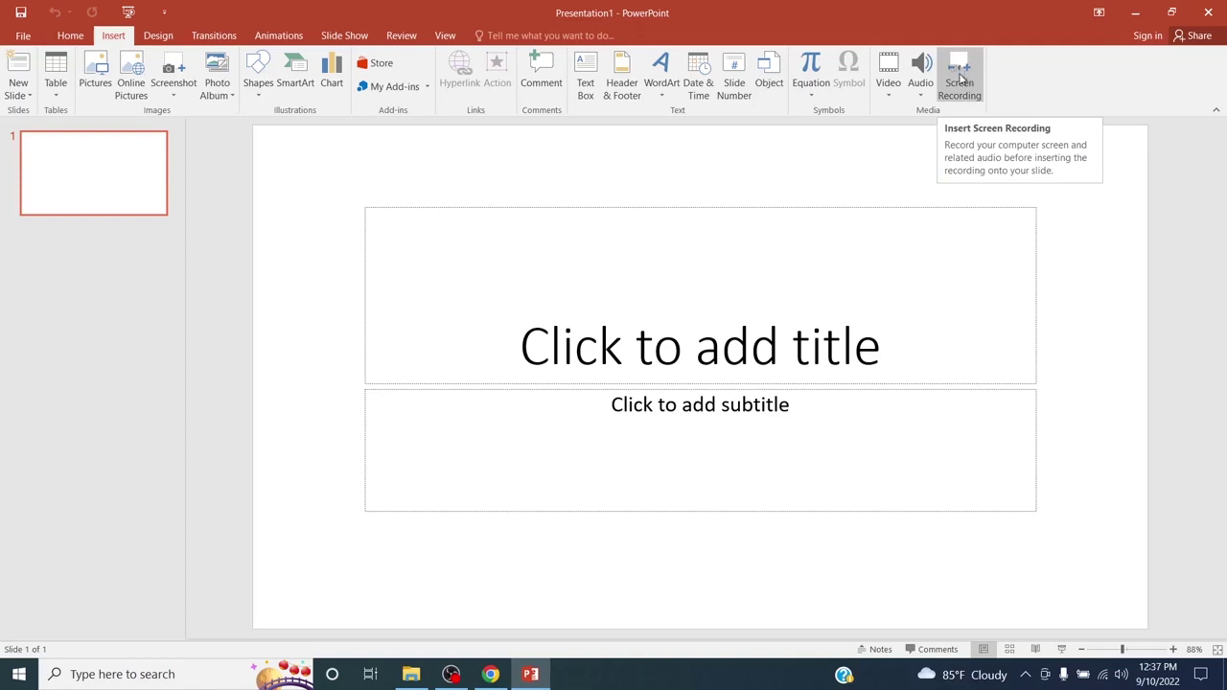
pyautogui.click(491, 676)
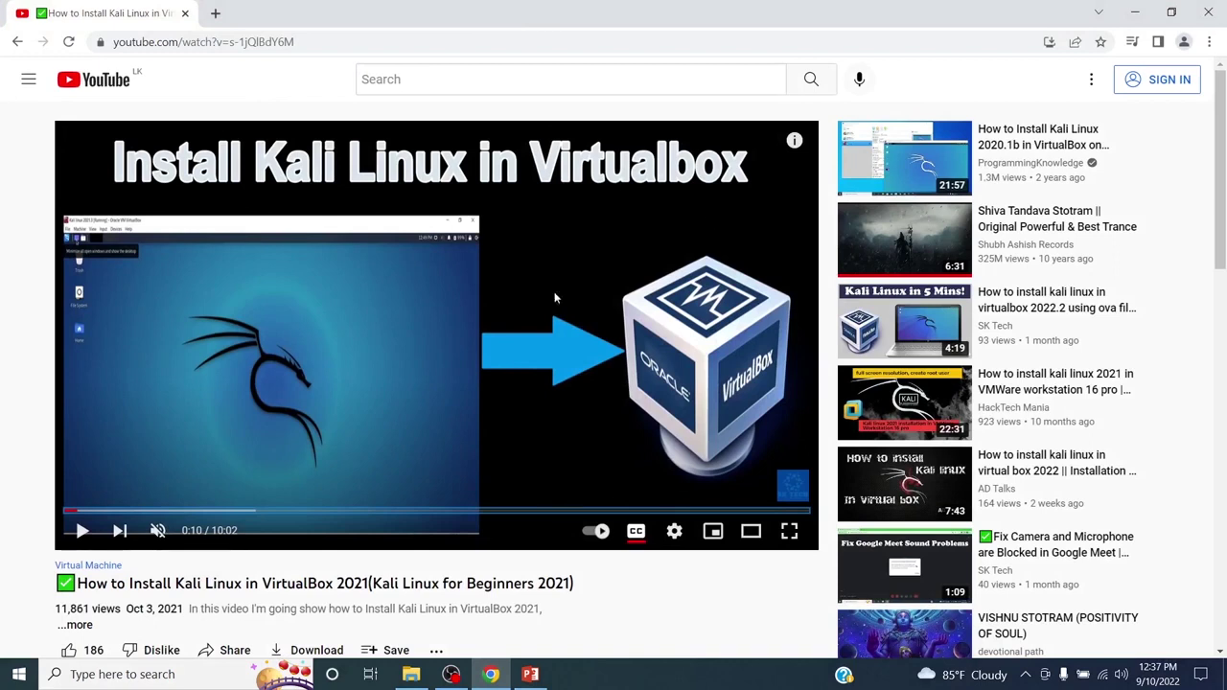
pyautogui.click(529, 674)
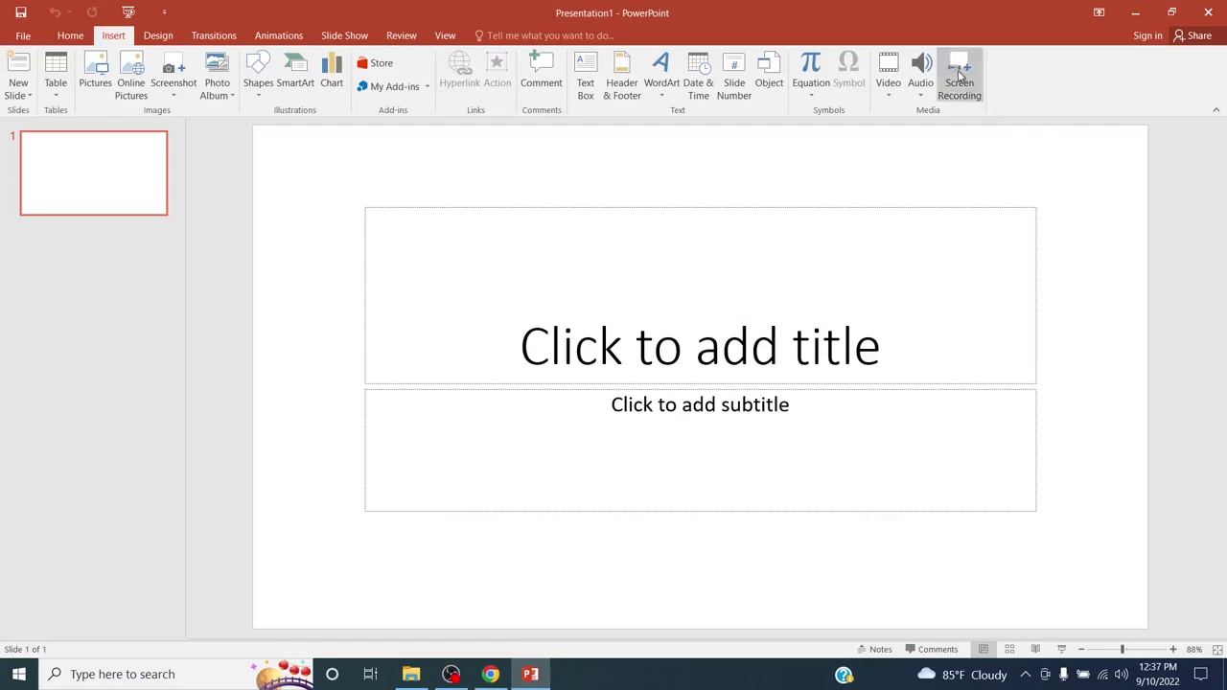
# Start a Screen Recording and redraw its capture area to frame the whole YouTube video player
pyautogui.click(959, 73)
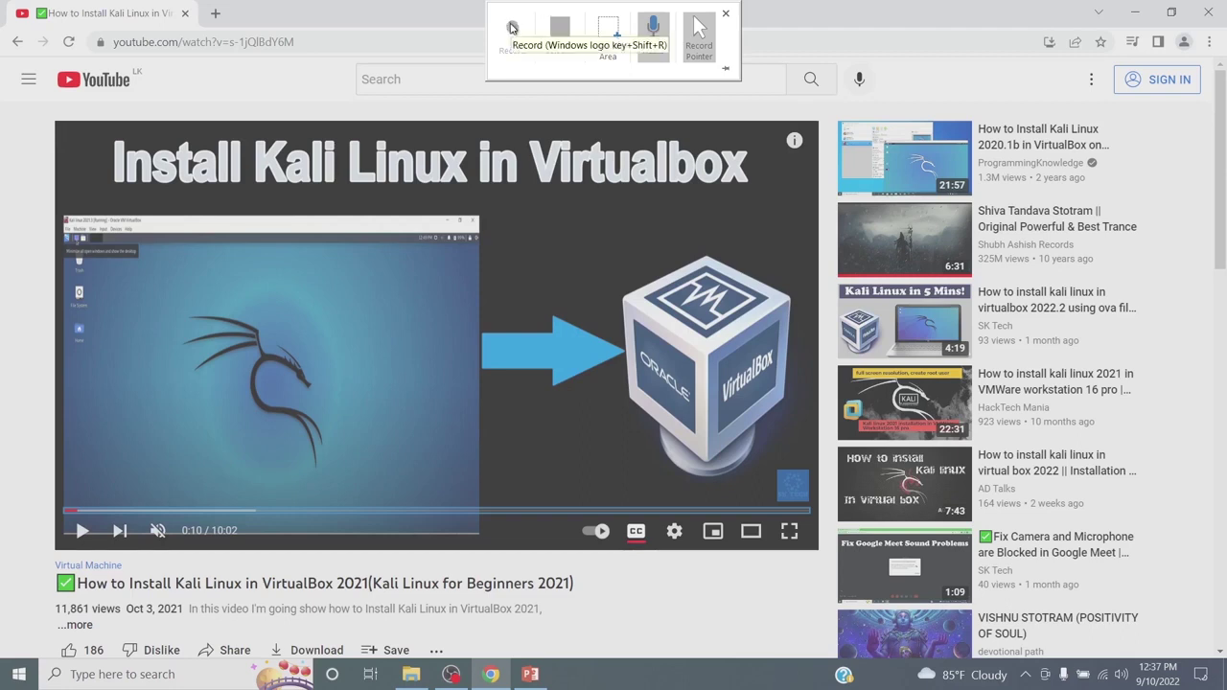
pyautogui.click(514, 28)
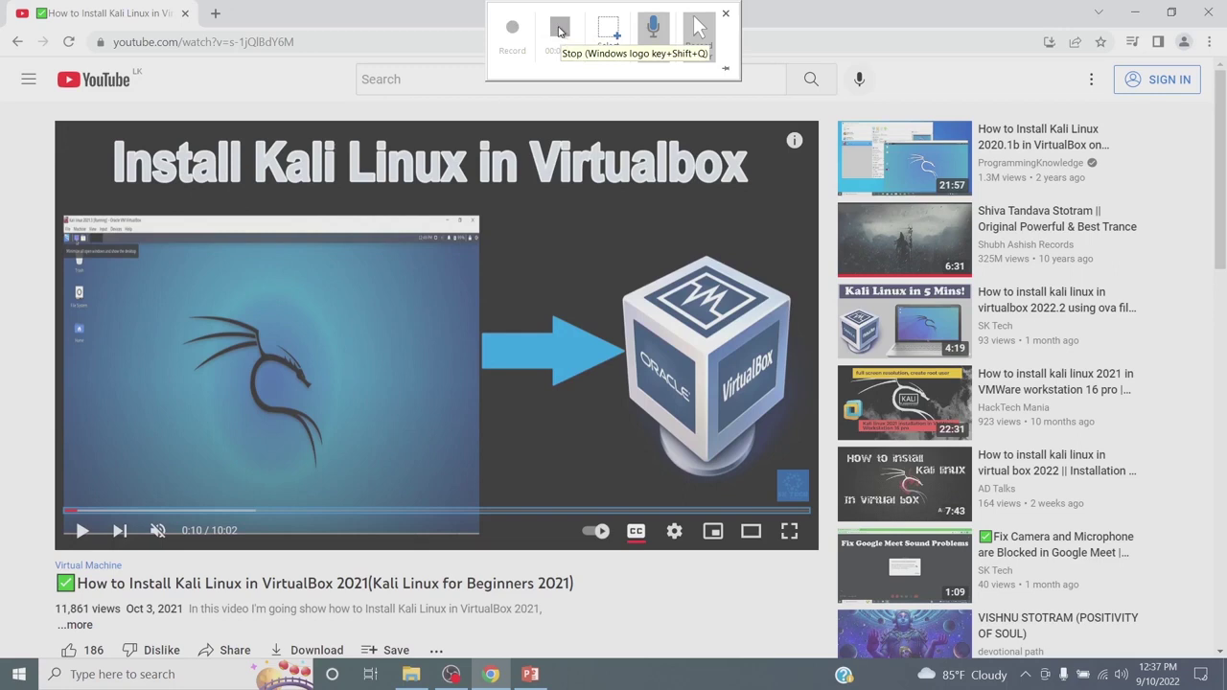
pyautogui.click(612, 31)
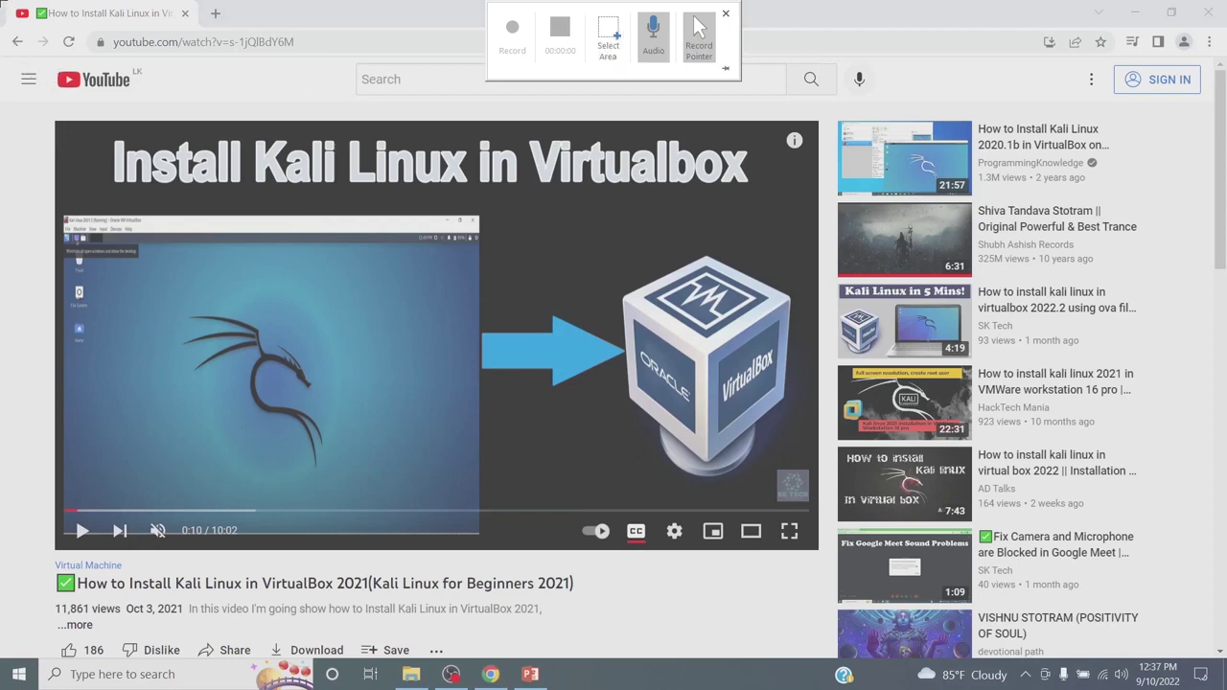
pyautogui.moveTo(5, 8); pyautogui.dragTo(566, 428)
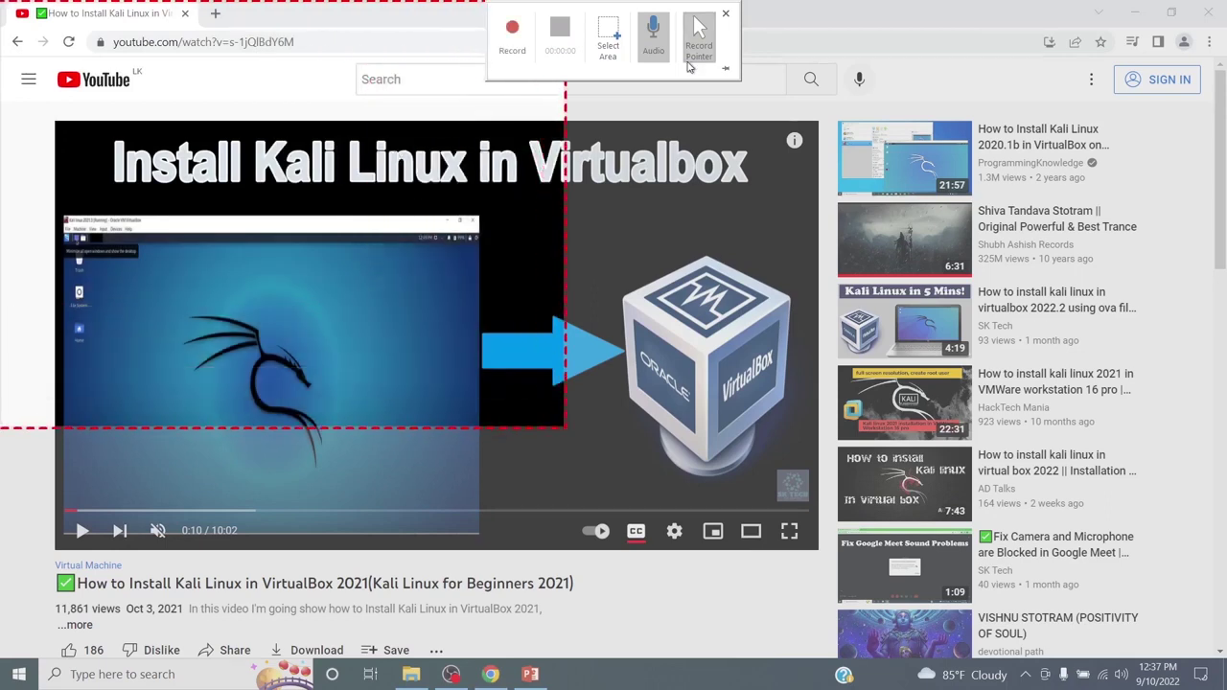
pyautogui.click(608, 39)
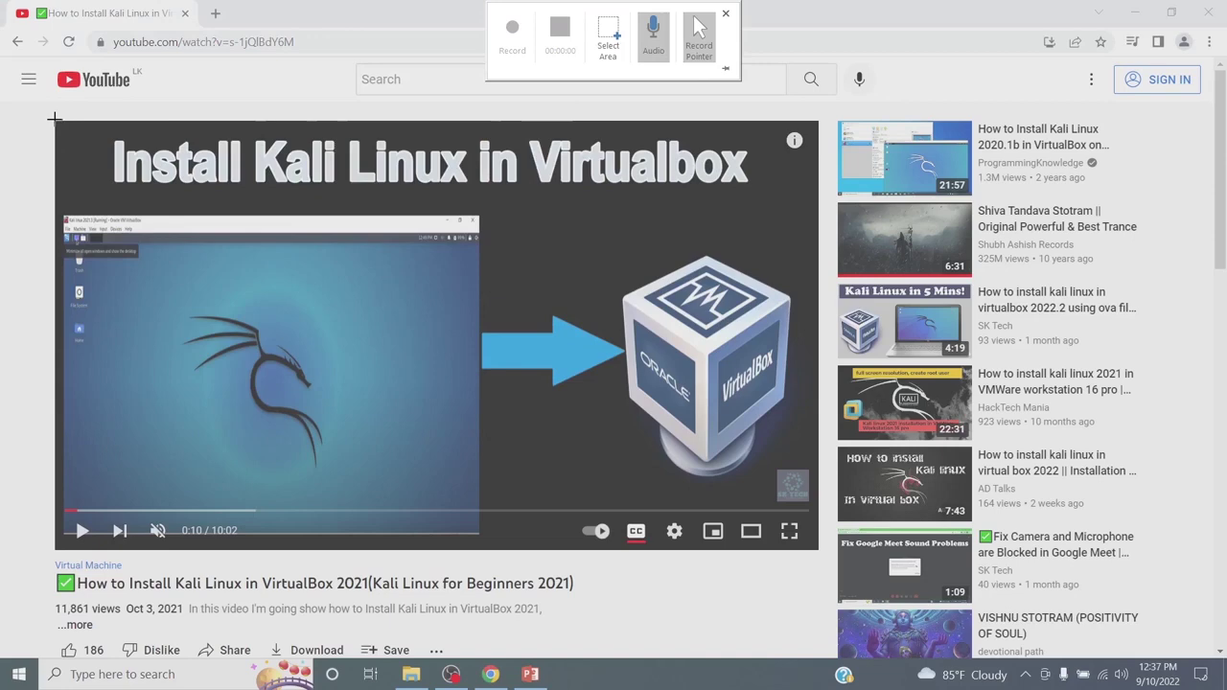
pyautogui.moveTo(55, 119); pyautogui.dragTo(817, 550)
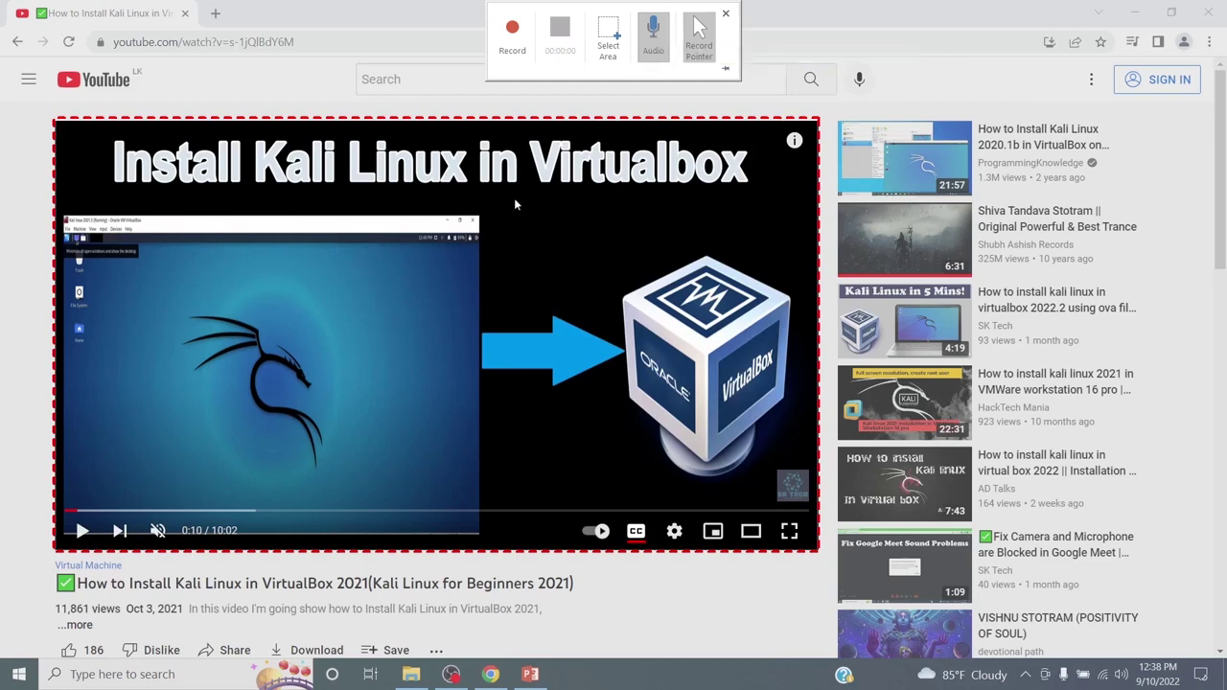
# Change the Record Pointer setting, then record the Kali Linux video playing unmuted until pausing at 0:29
pyautogui.click(701, 37)
pyautogui.click(513, 34)
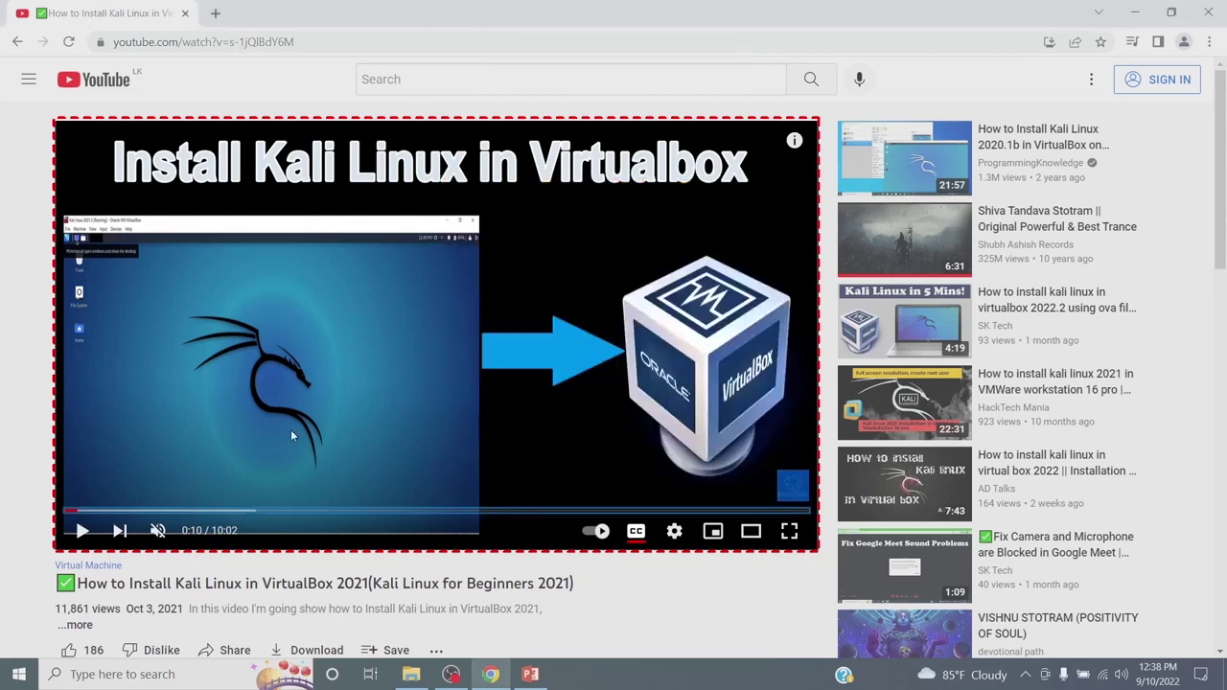
pyautogui.click(82, 530)
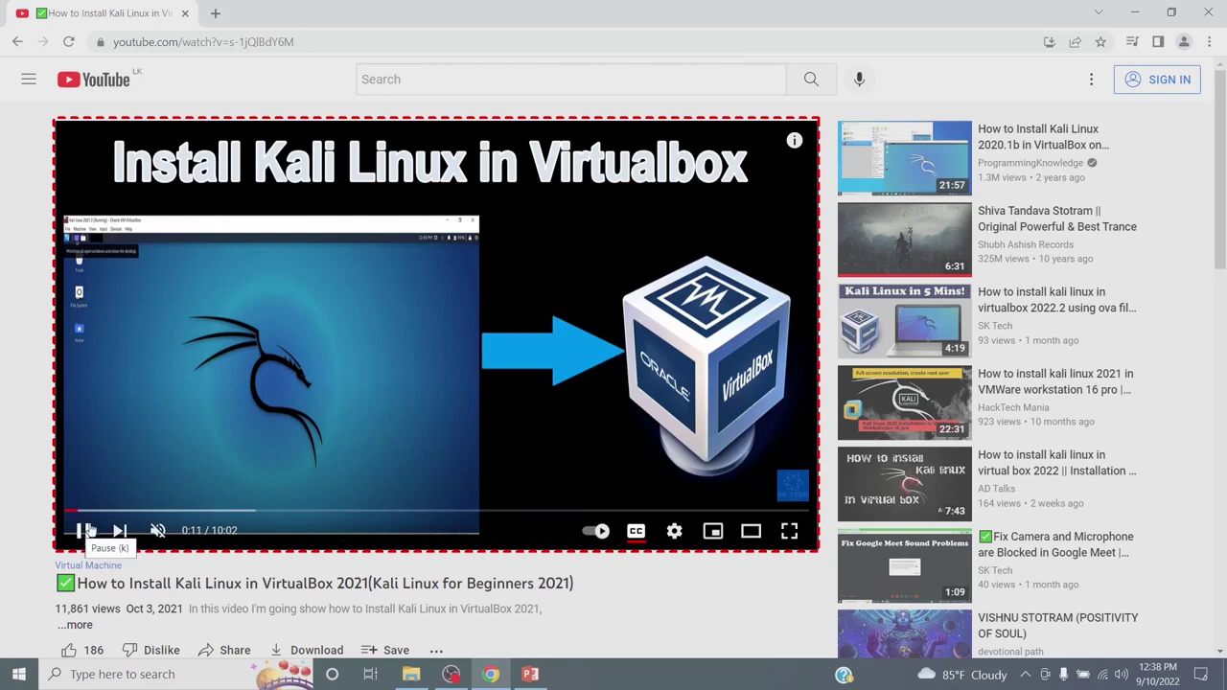
pyautogui.click(158, 530)
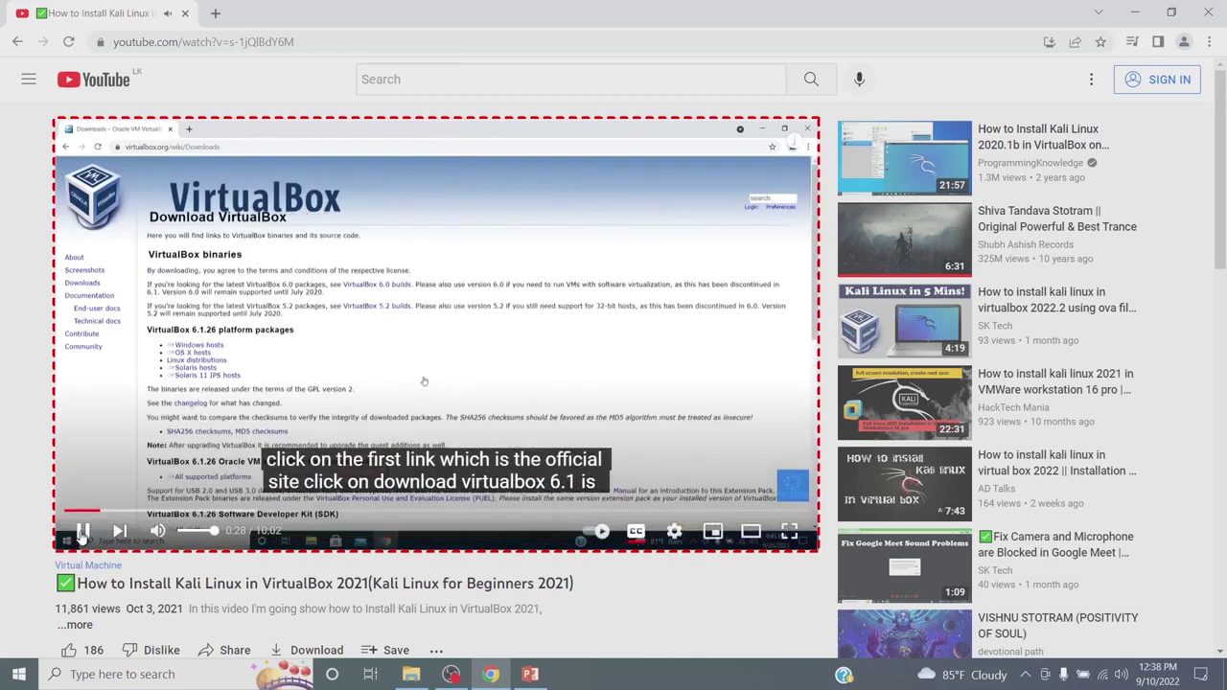
pyautogui.click(83, 534)
pyautogui.moveTo(603, 6)
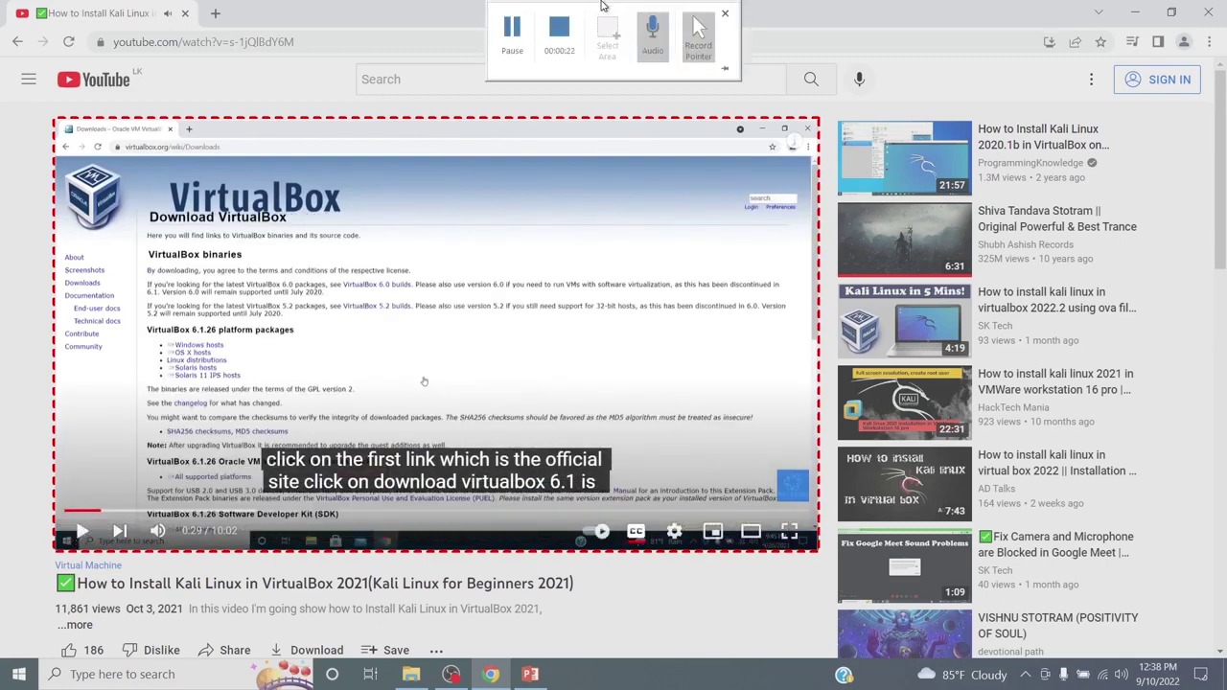
pyautogui.click(561, 32)
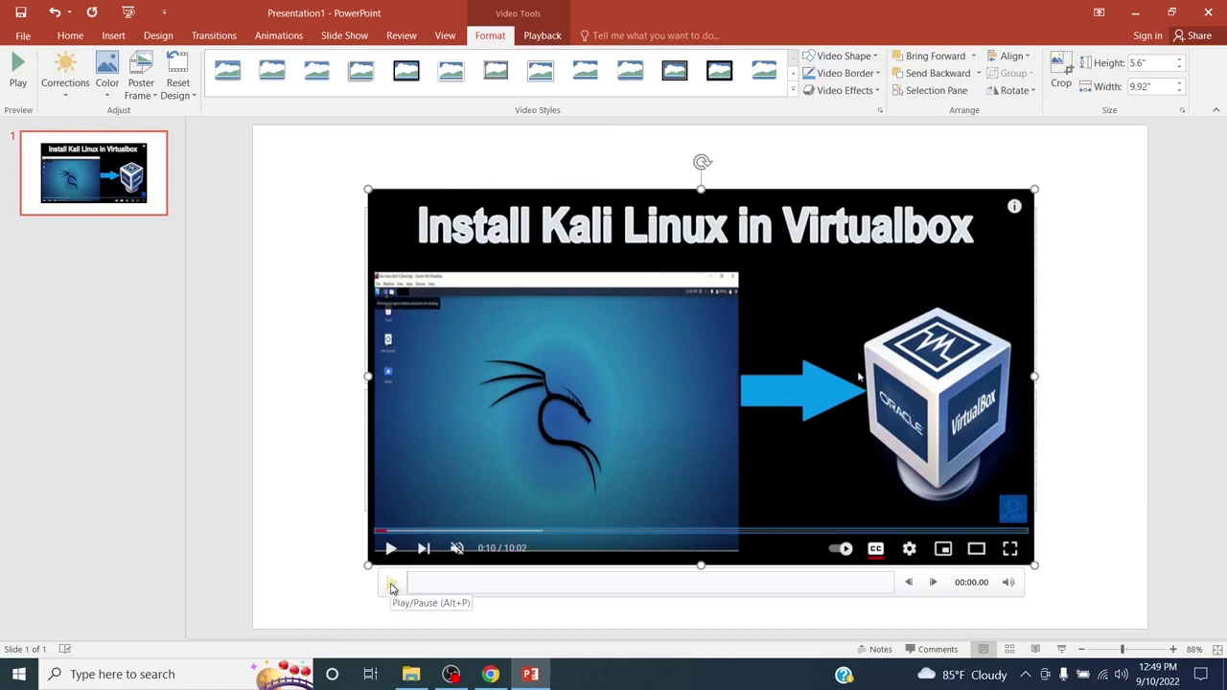
pyautogui.click(391, 586)
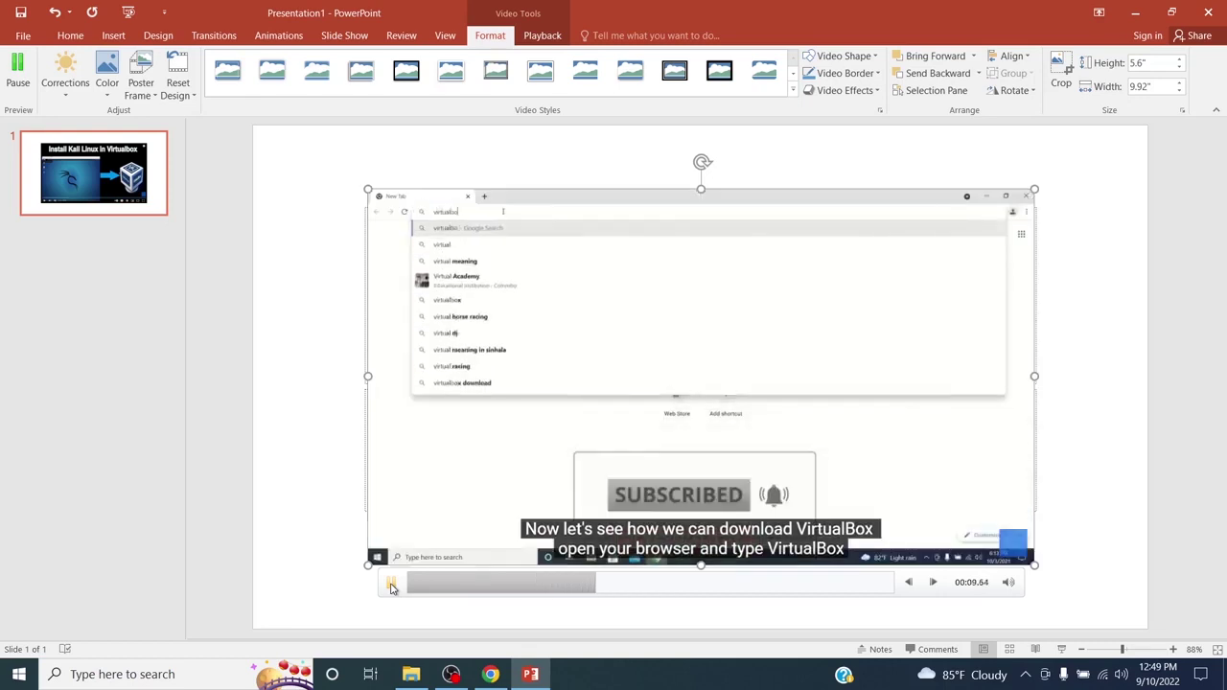
pyautogui.click(391, 584)
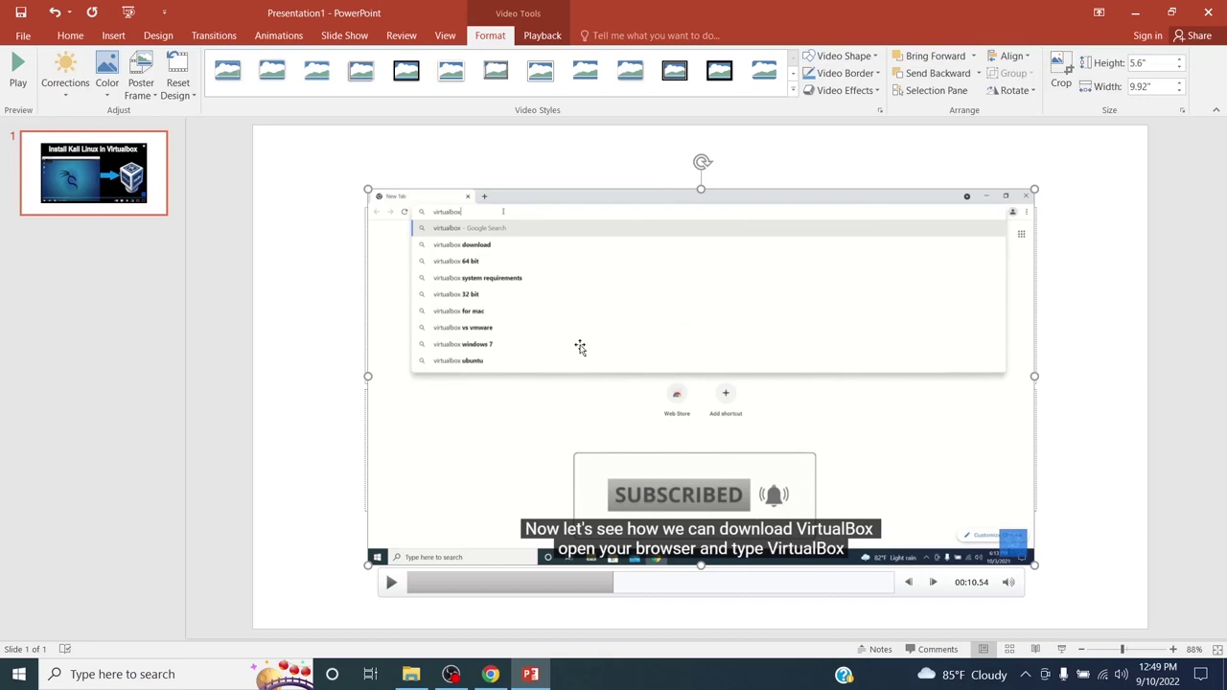
pyautogui.rightClick(580, 347)
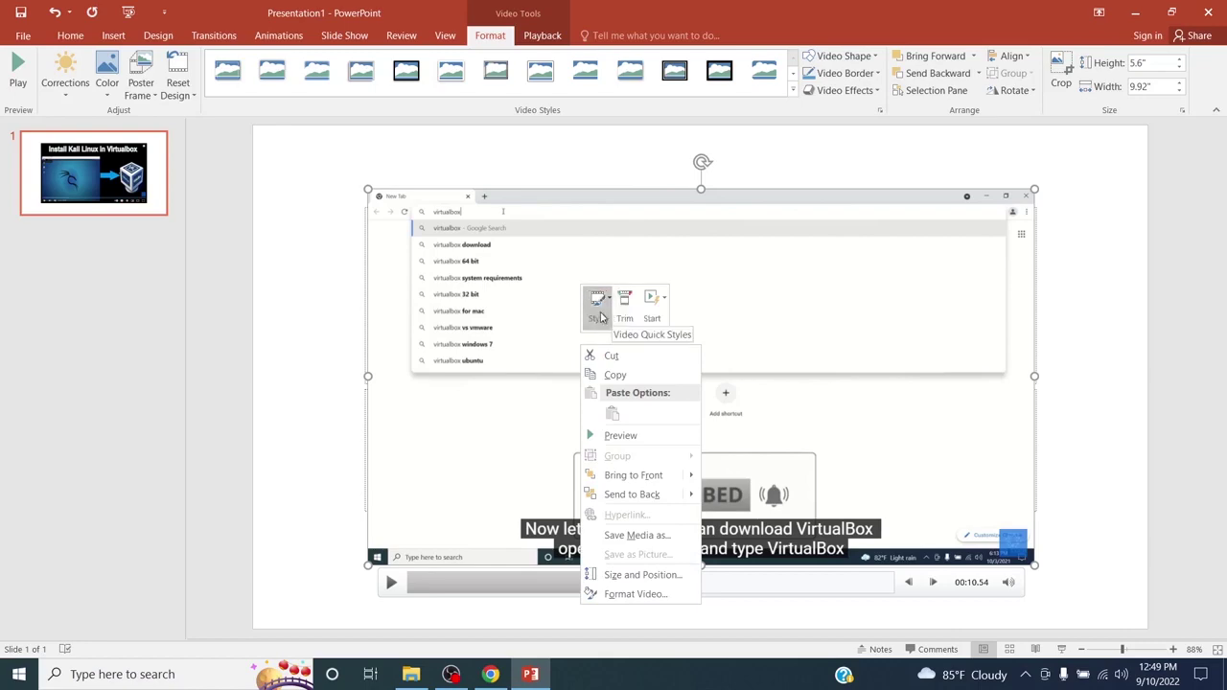
pyautogui.click(599, 311)
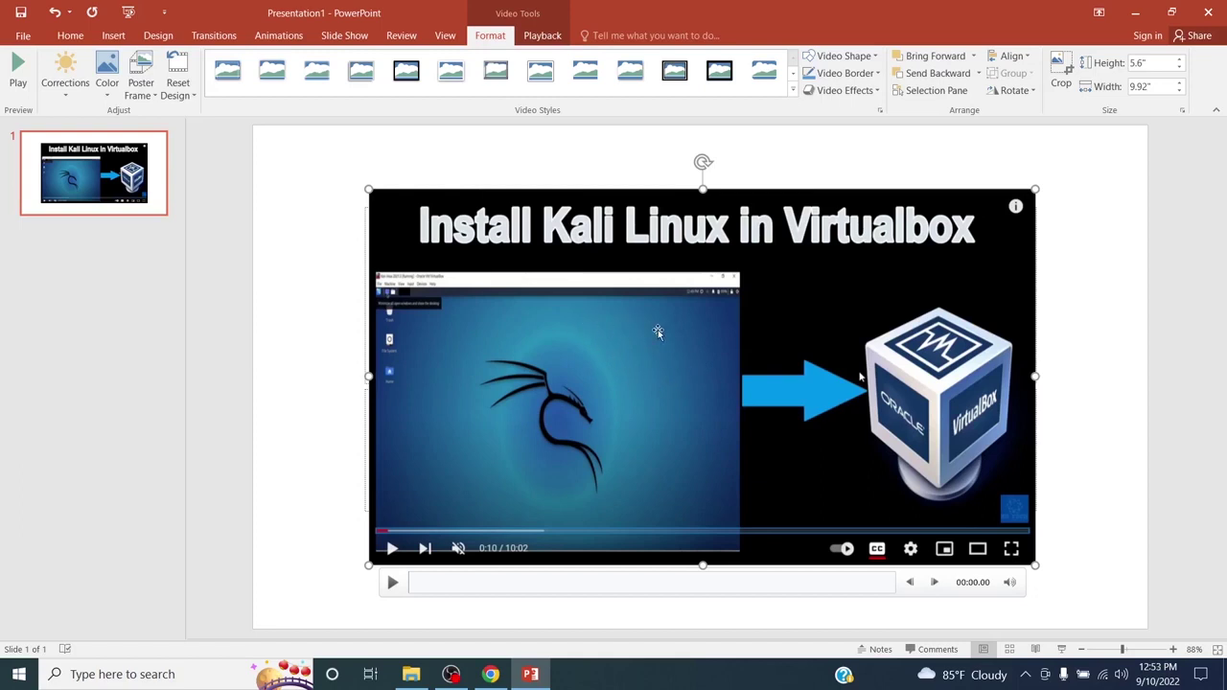
# Export the slide's recorded video with Save Media as, saving it as Media2 on the Desktop
pyautogui.rightClick(534, 288)
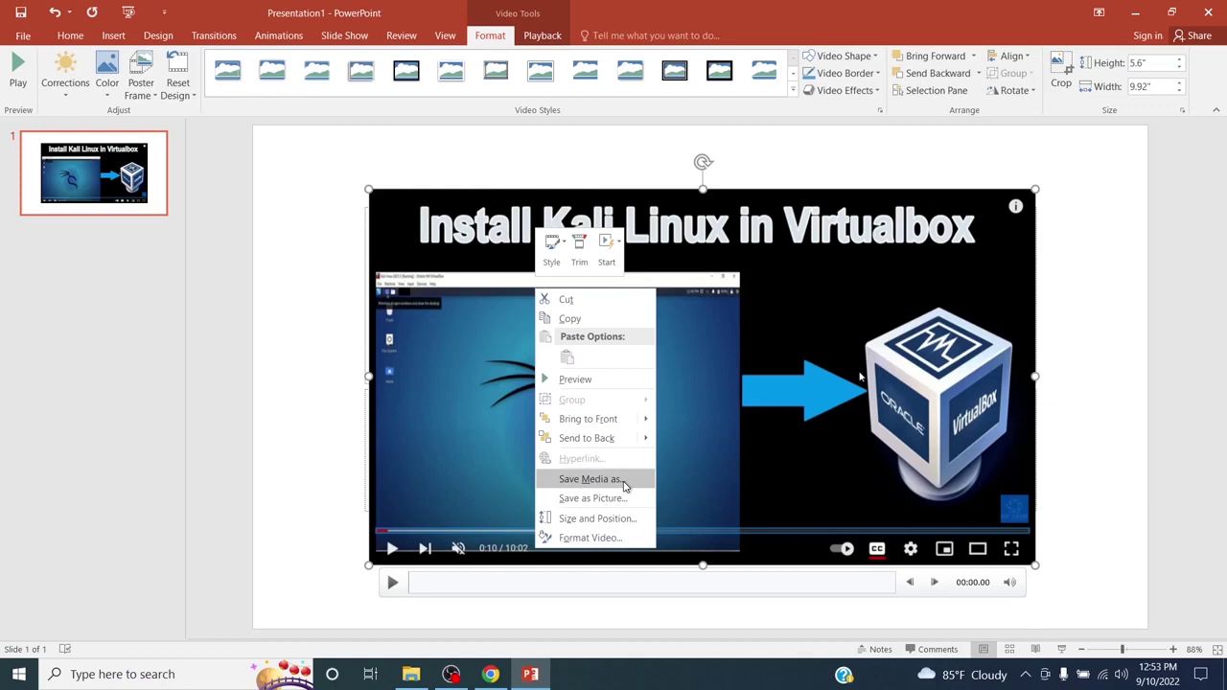
pyautogui.click(589, 479)
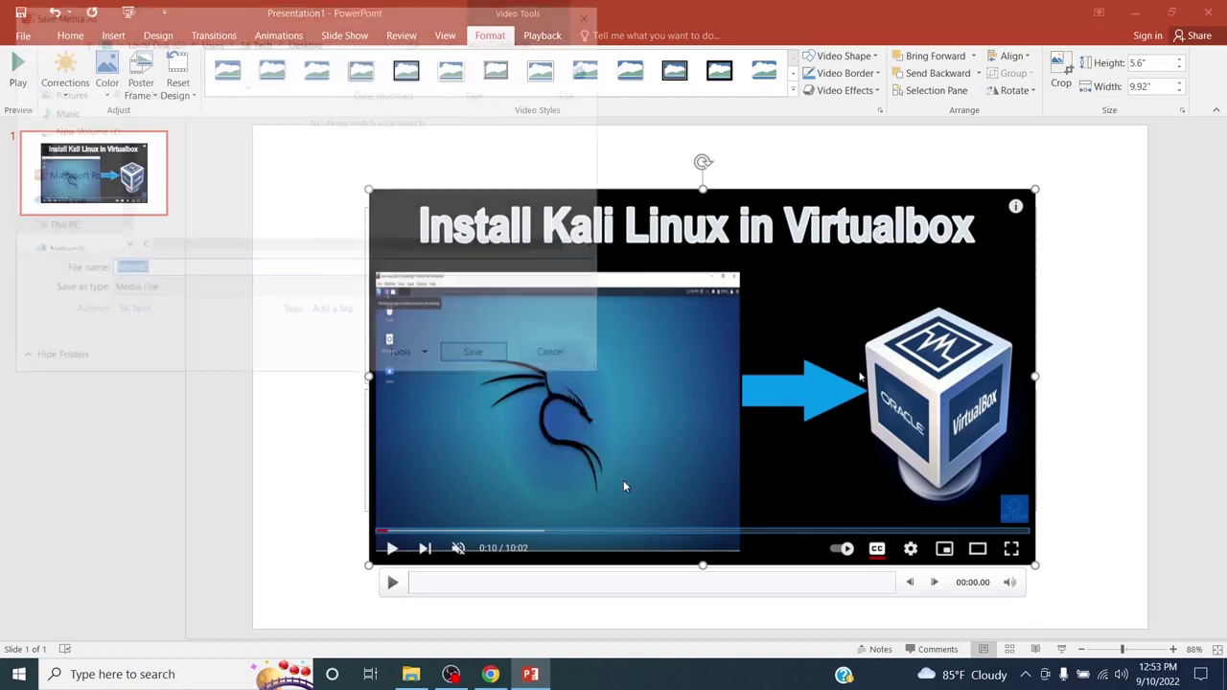
pyautogui.scroll(3, 128, 122)
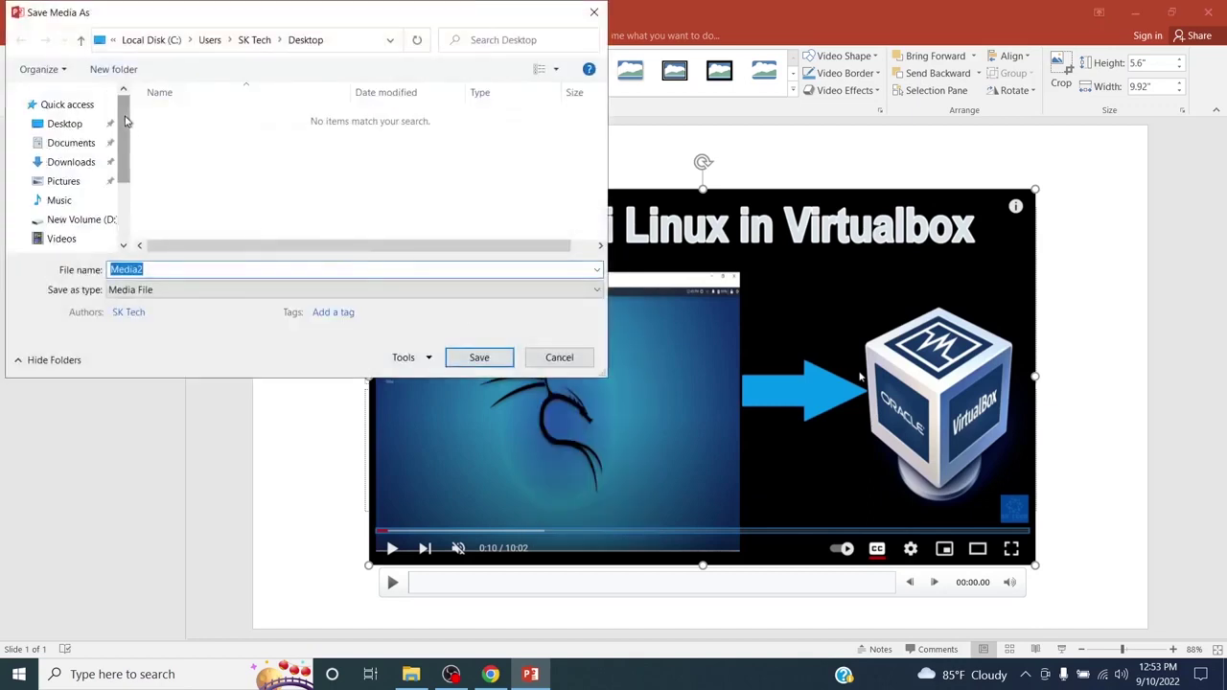
pyautogui.click(77, 125)
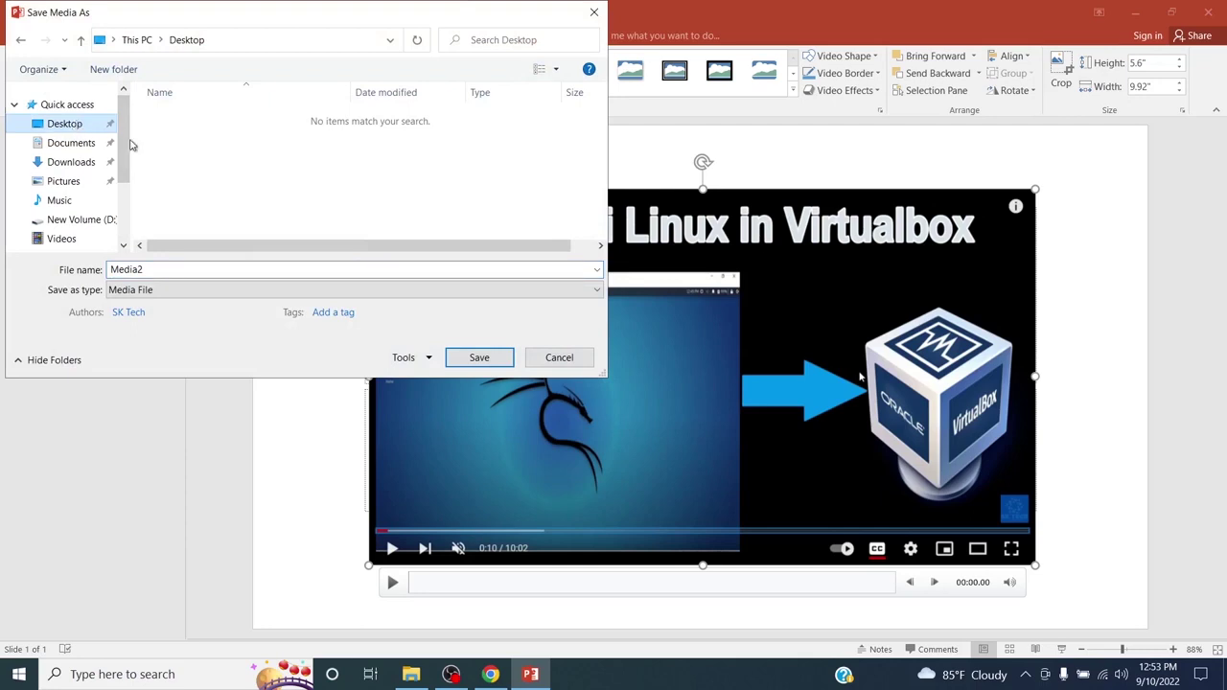
pyautogui.click(155, 271)
pyautogui.doubleClick(156, 272)
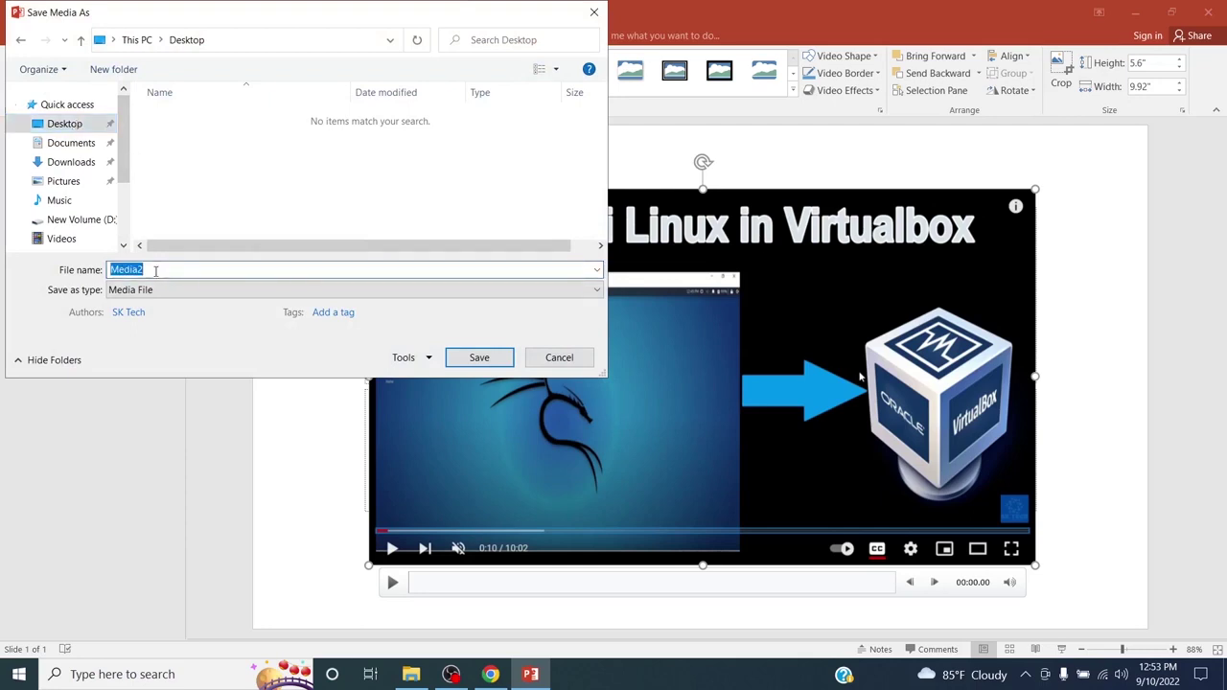
pyautogui.click(479, 357)
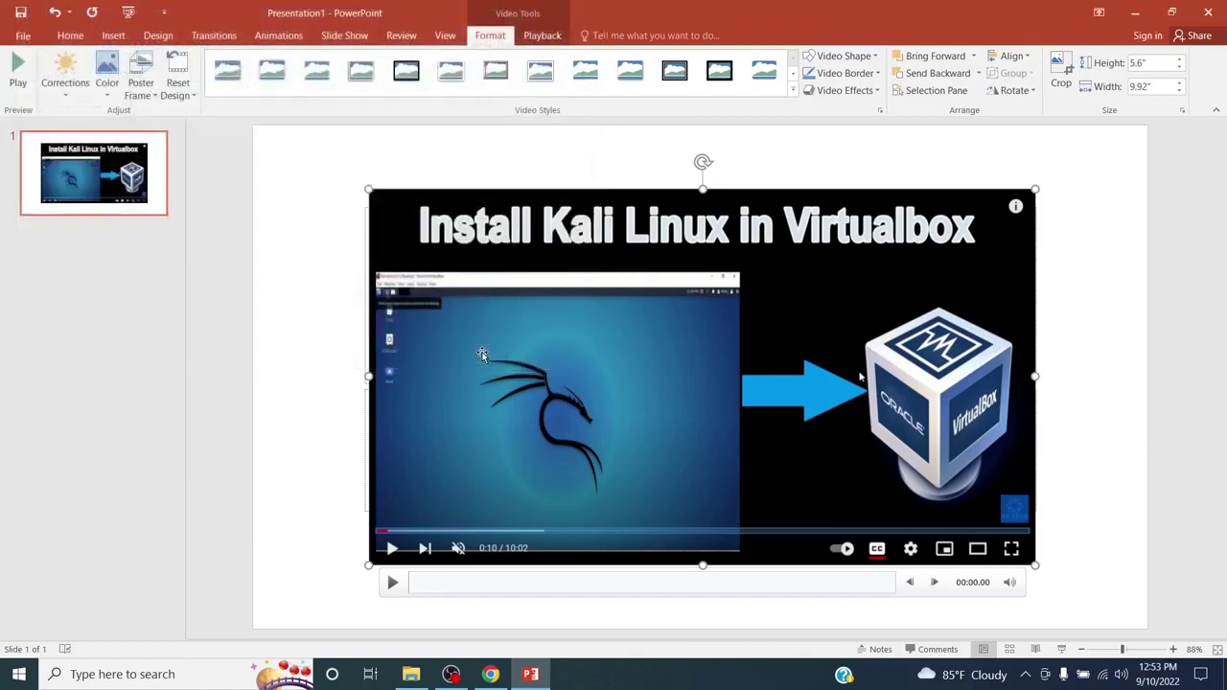
# Open Media2 from the desktop in VLC and shrink the full-screen player to a narrower window
pyautogui.press('super+d')
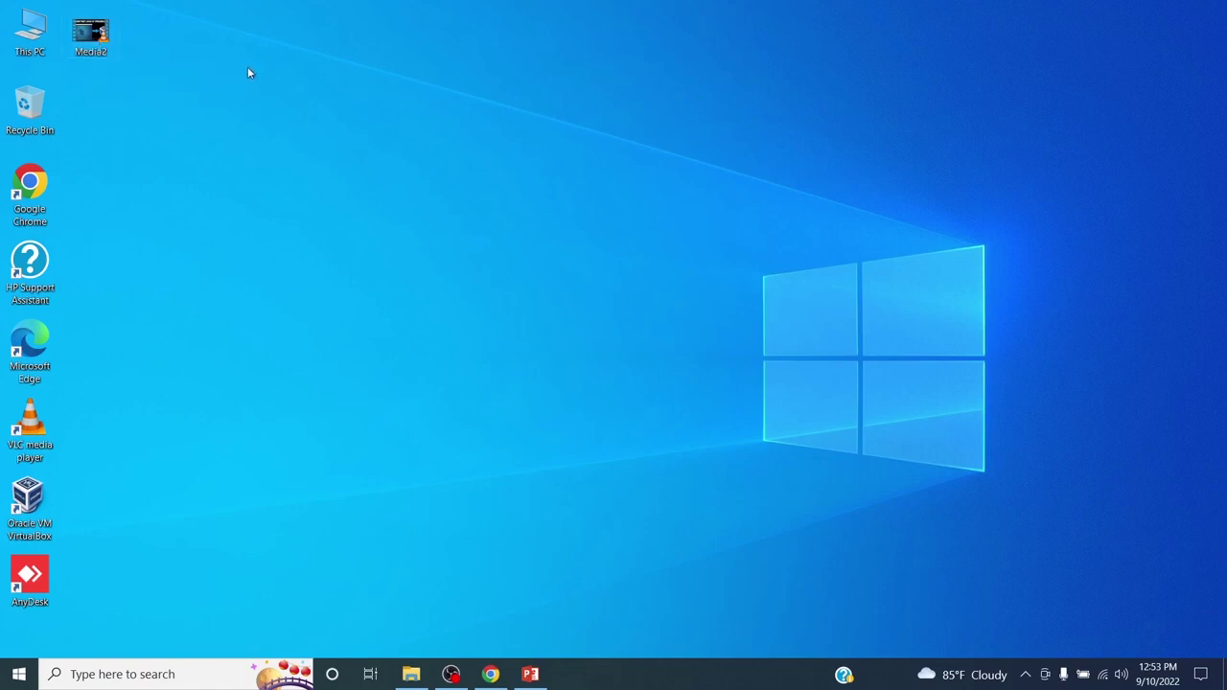
pyautogui.doubleClick(88, 30)
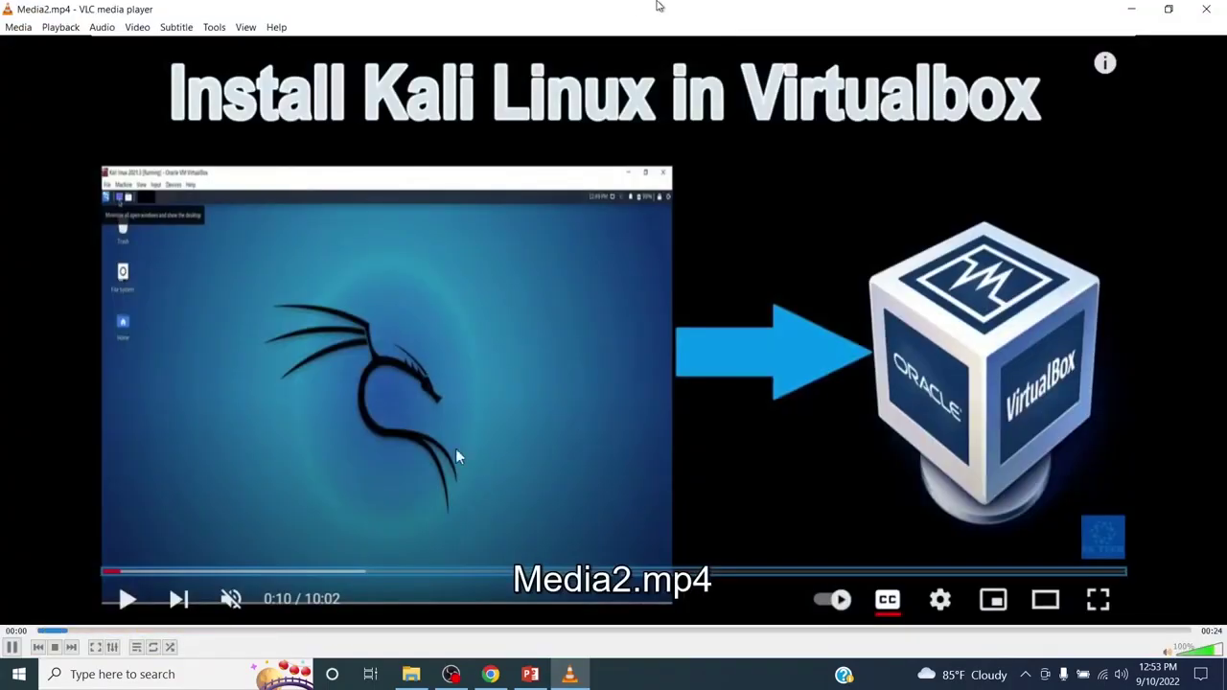
pyautogui.doubleClick(656, 6)
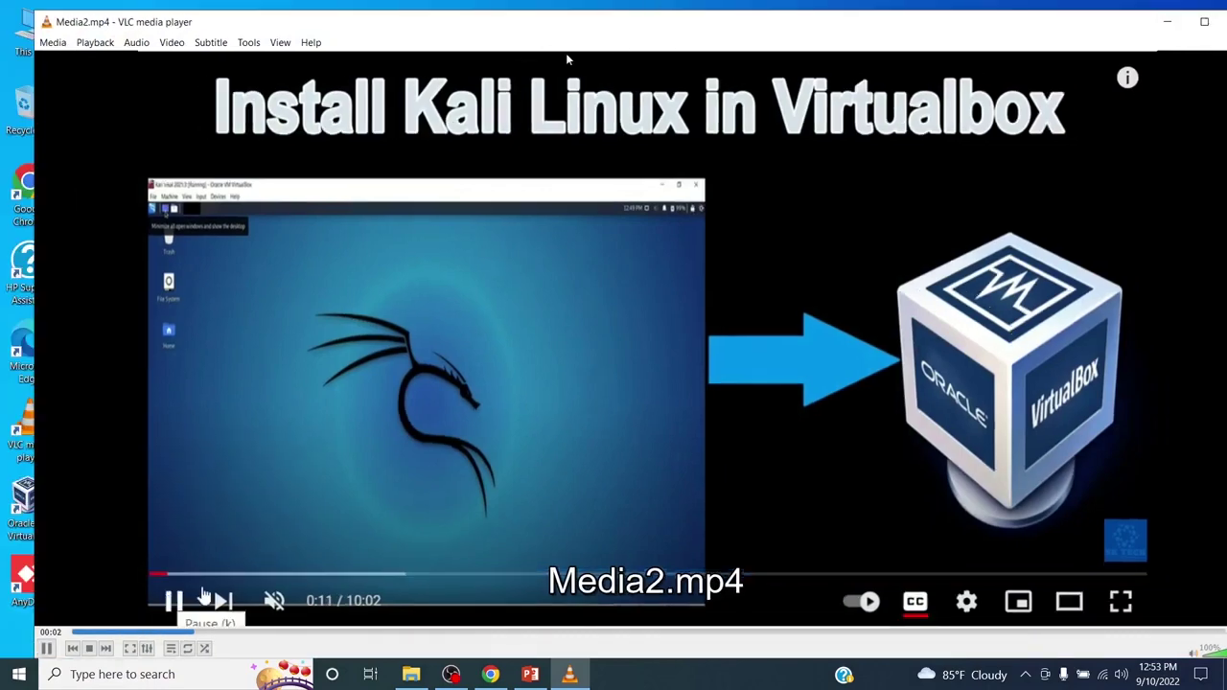
pyautogui.moveTo(1068, 33); pyautogui.dragTo(977, 39)
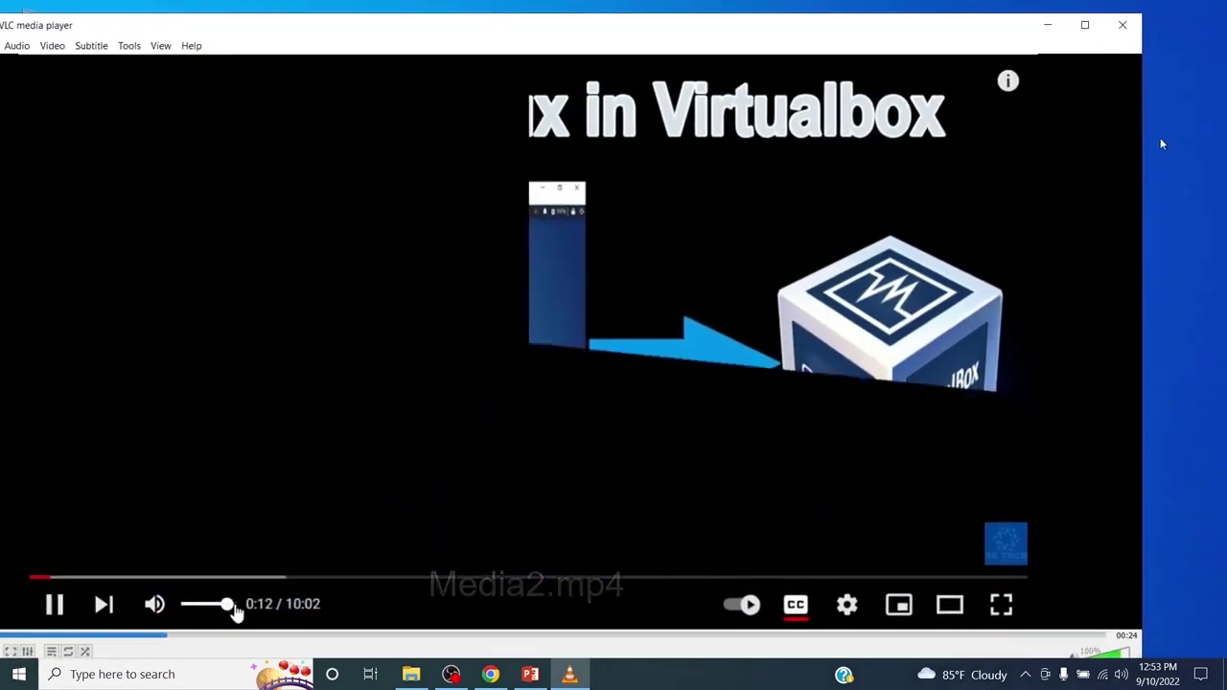
pyautogui.moveTo(1141, 144); pyautogui.dragTo(738, 144)
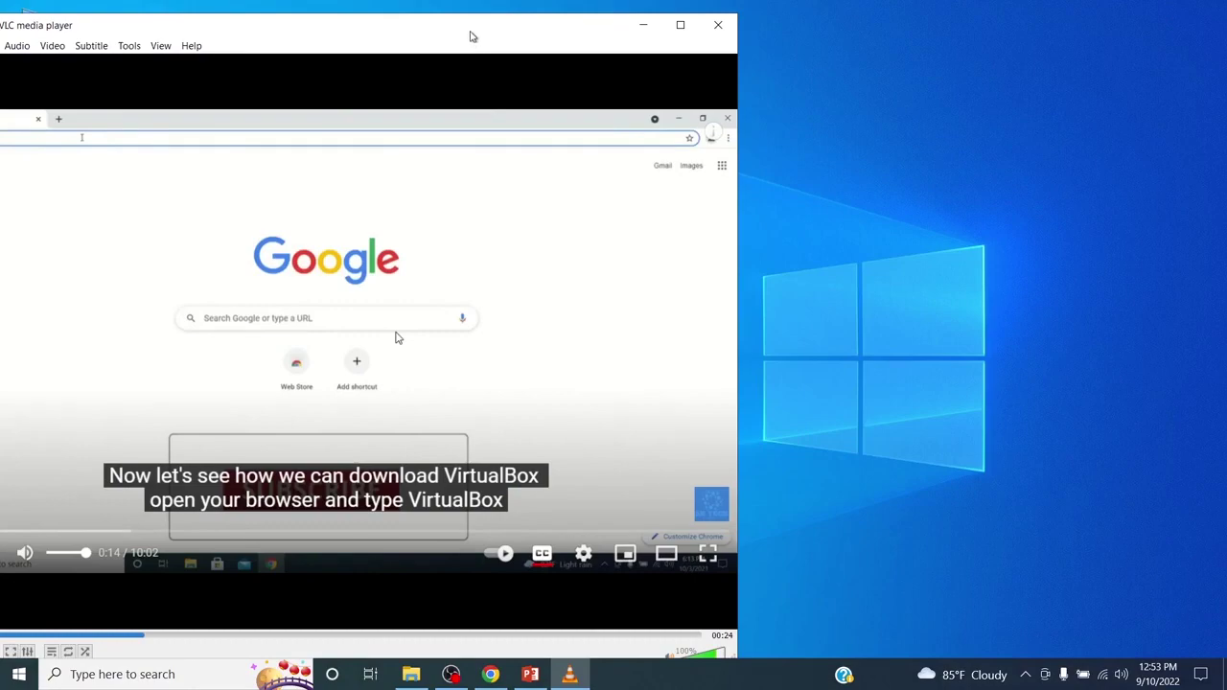
pyautogui.moveTo(470, 37); pyautogui.dragTo(594, 8)
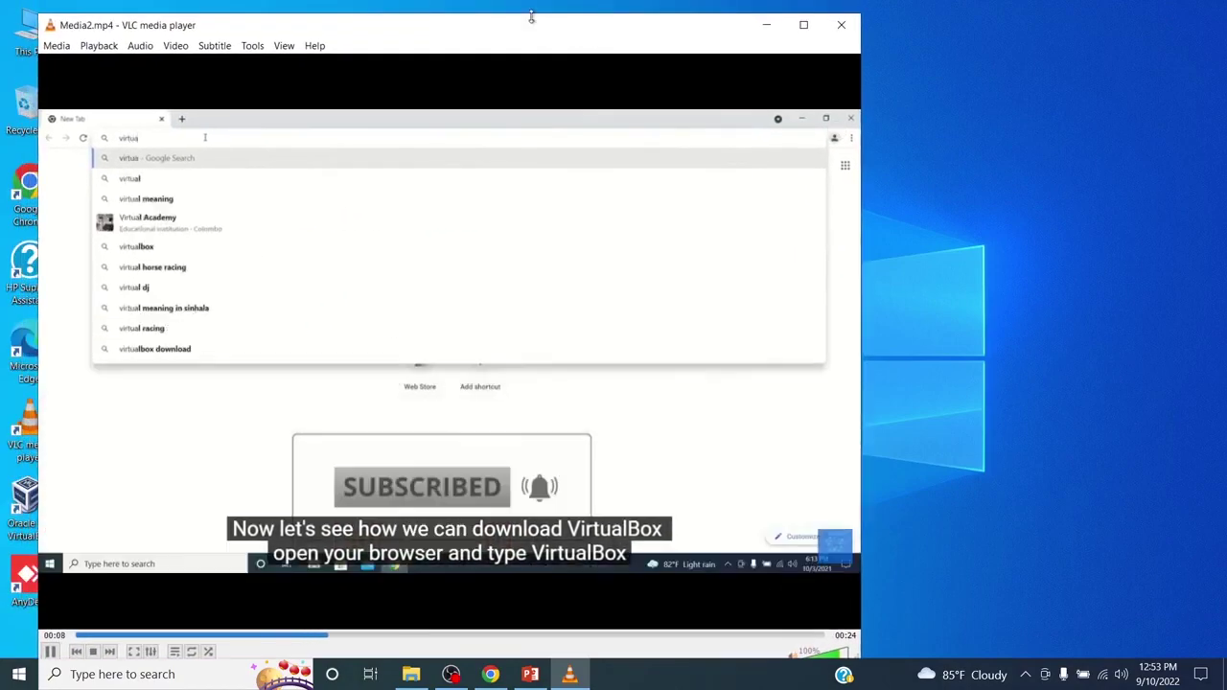